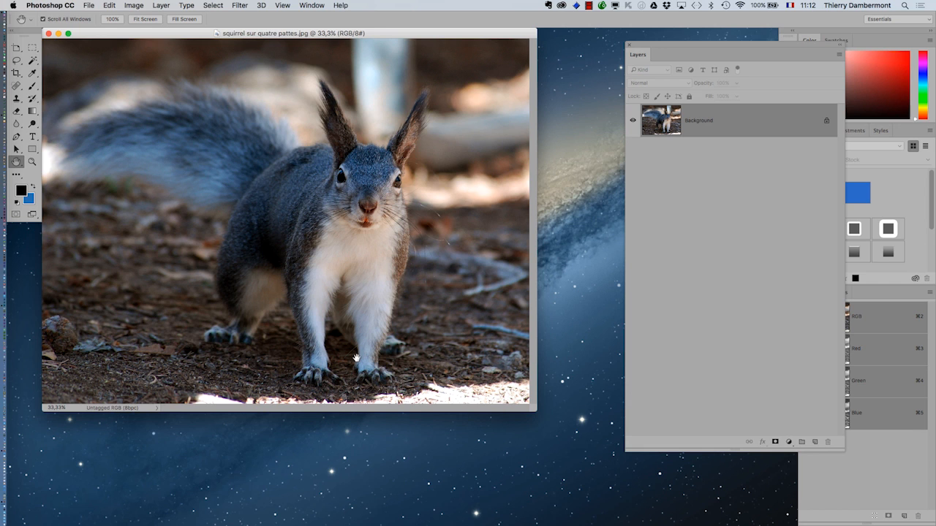
Reposition the squirrel image window slightly and hide the windows of all other applications
drag(374, 34, 389, 55)
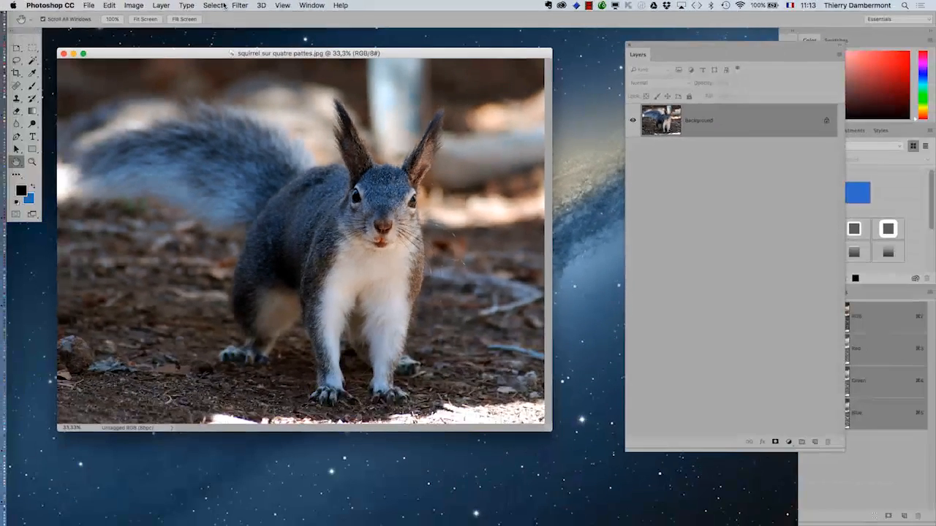
key(super+Tab)
key(Tab)
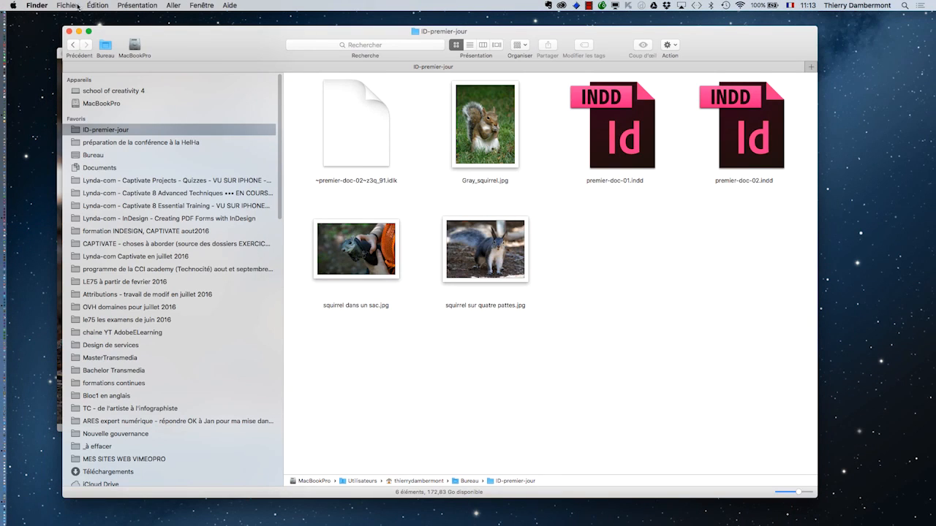
key(super+Tab)
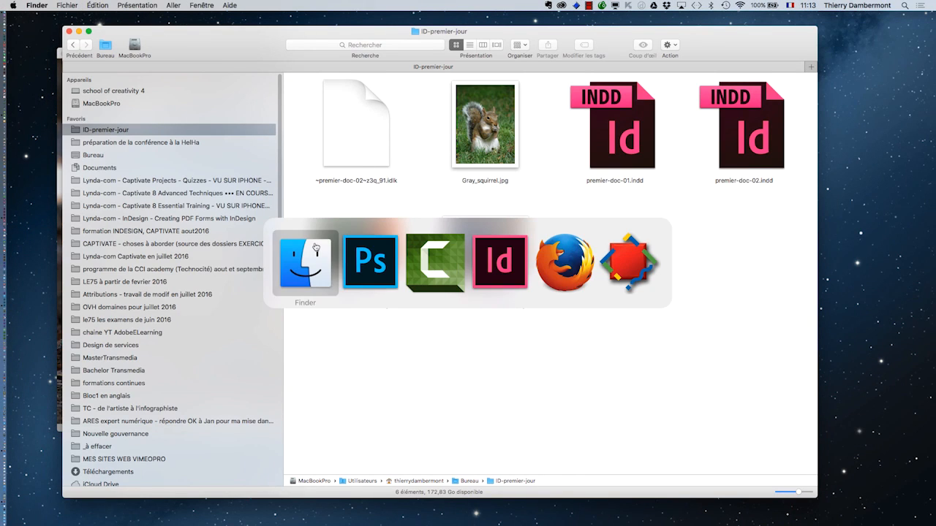
click(371, 270)
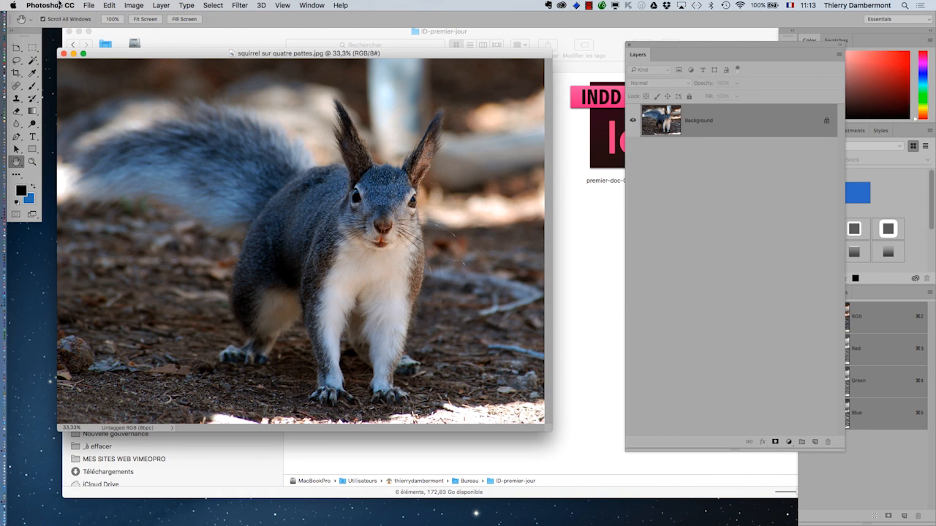
key(alt+super+h)
Check which UI languages are offered in the Interface preferences, and close the preferences
click(59, 5)
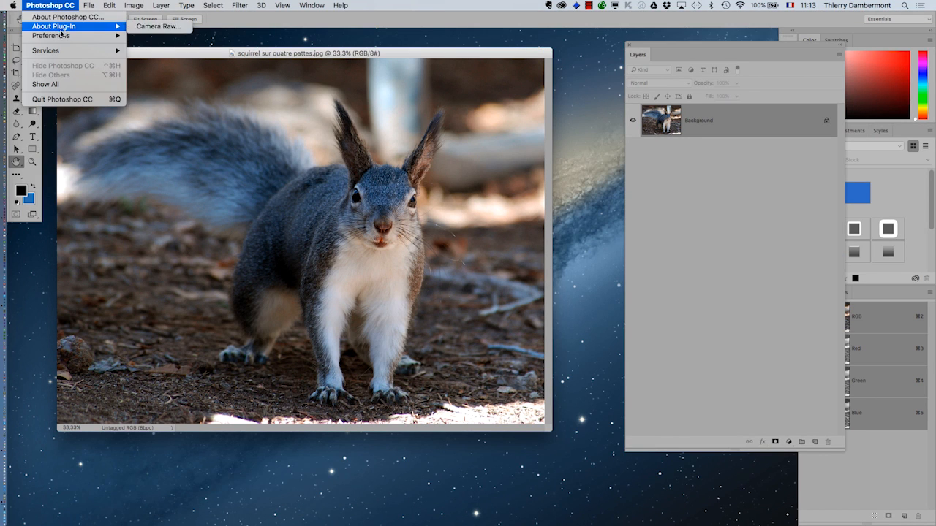
mouse_move(63, 39)
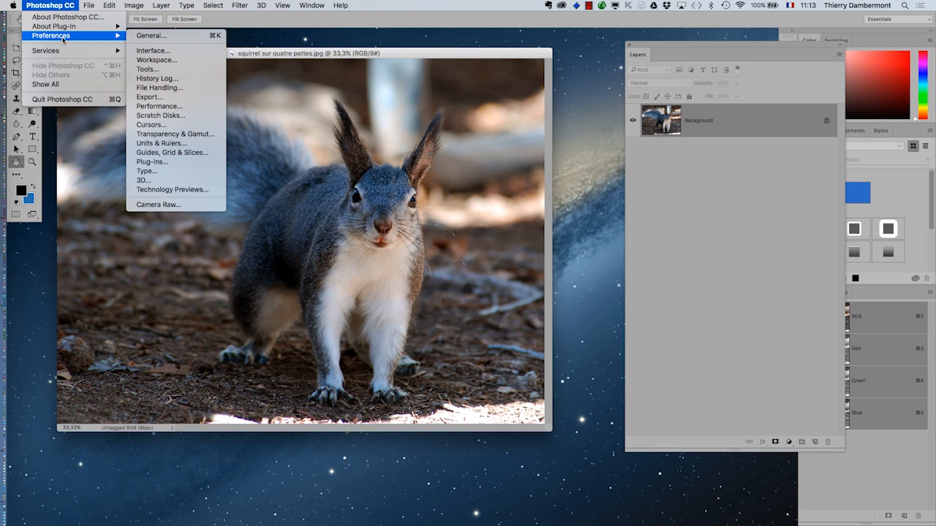
click(169, 52)
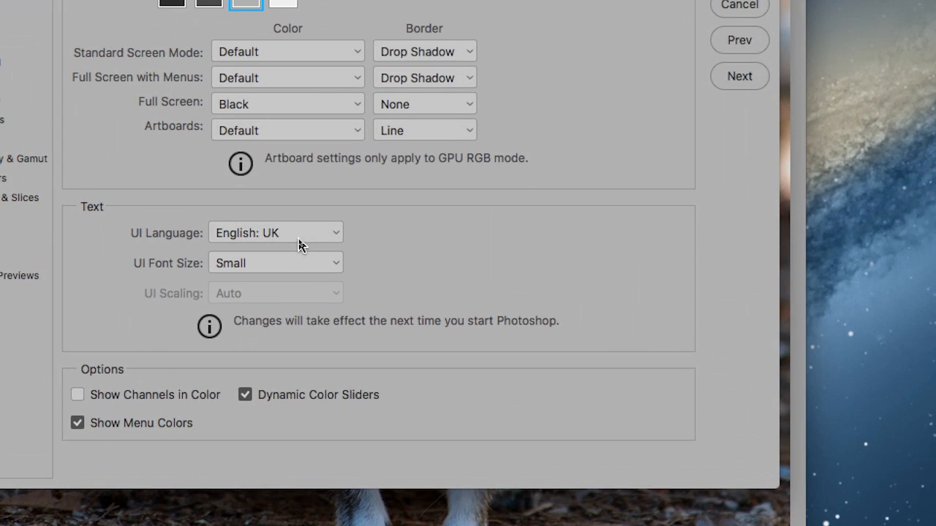
click(299, 239)
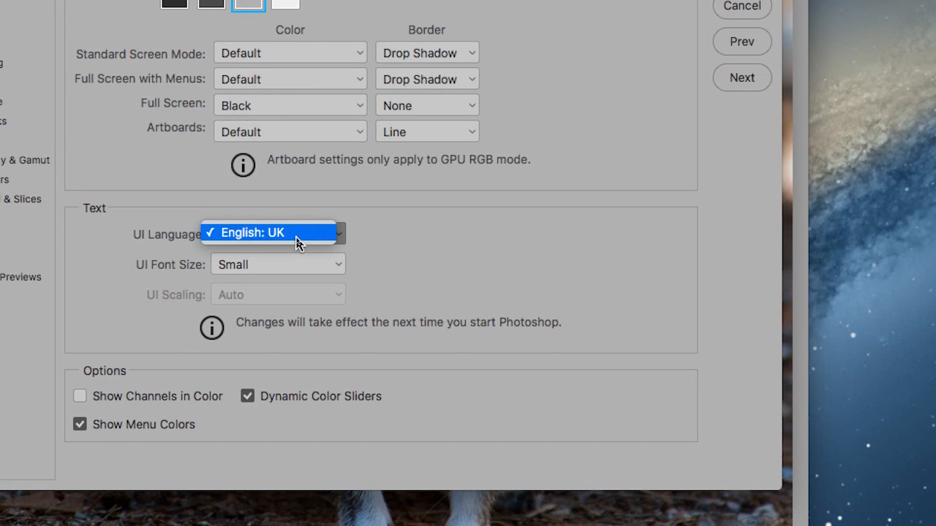
click(298, 239)
click(300, 238)
click(302, 240)
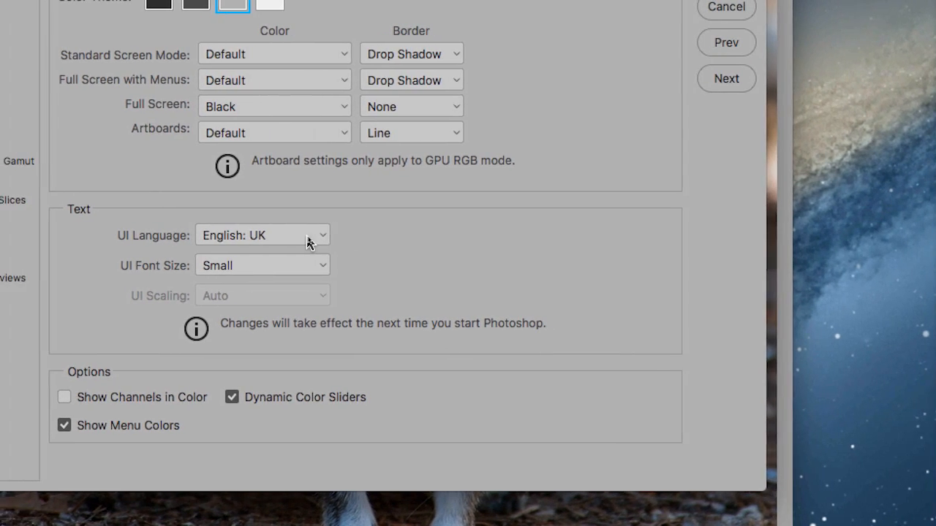
click(307, 242)
click(308, 242)
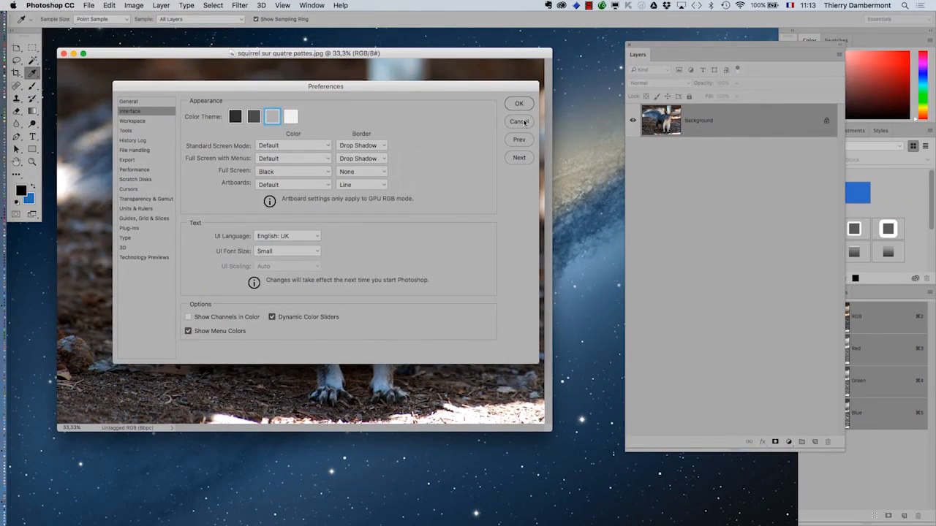
click(537, 108)
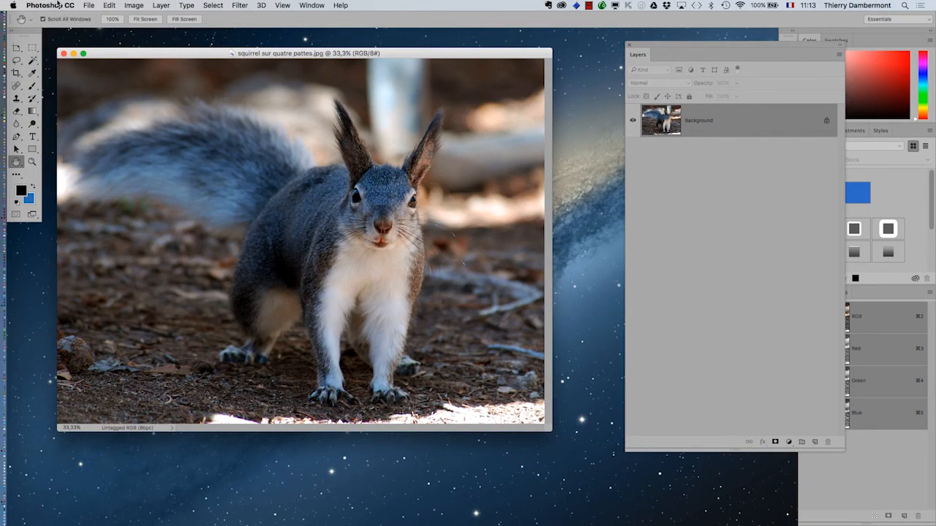
Quit Photoshop CC and switch to the premier-doc-02.indd document in InDesign
click(63, 5)
click(82, 104)
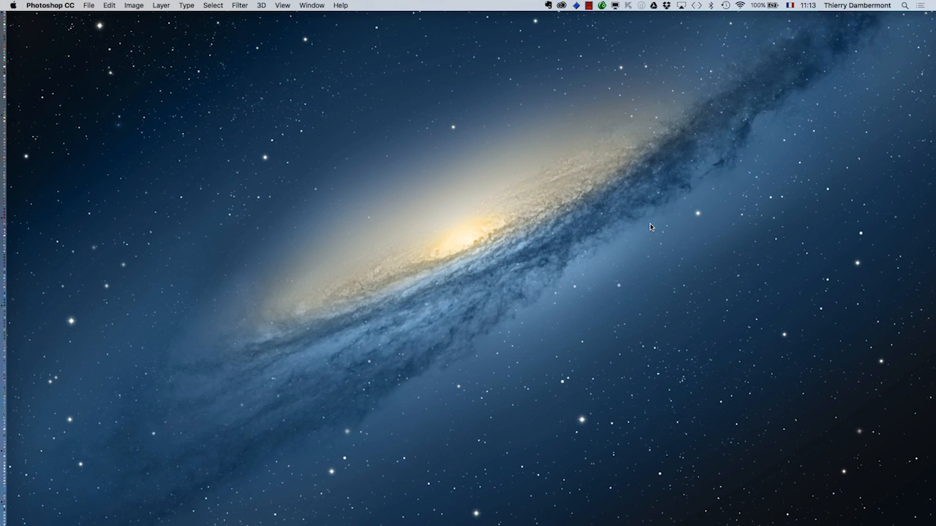
key(super+Tab)
key(Tab)
key(Tab)
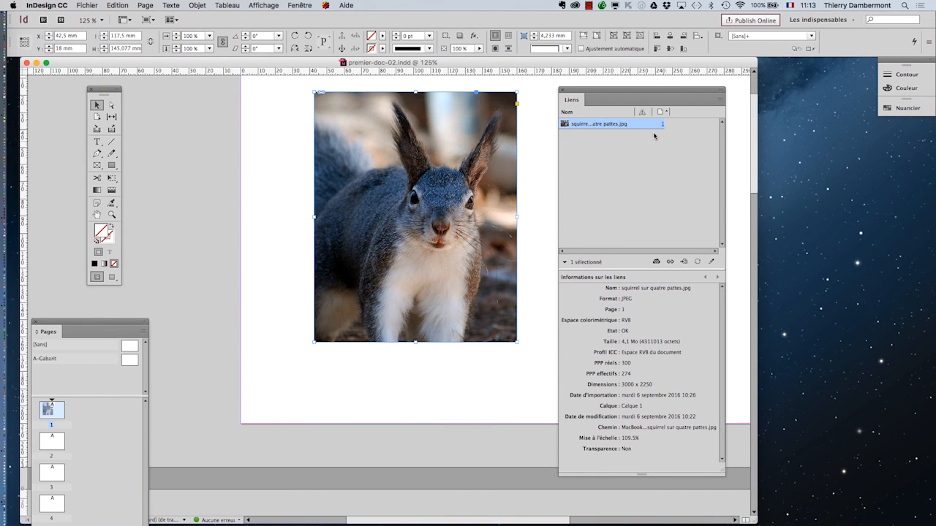
Open the linked image squirrel sur quatre pattes.jpg for editing in Adobe Photoshop CC 2015 version 16.1.2
click(719, 100)
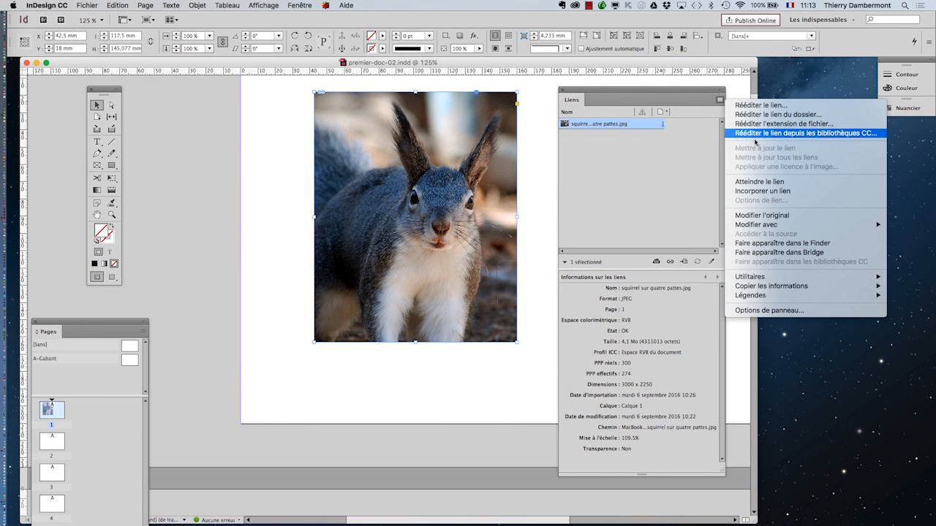
mouse_move(779, 226)
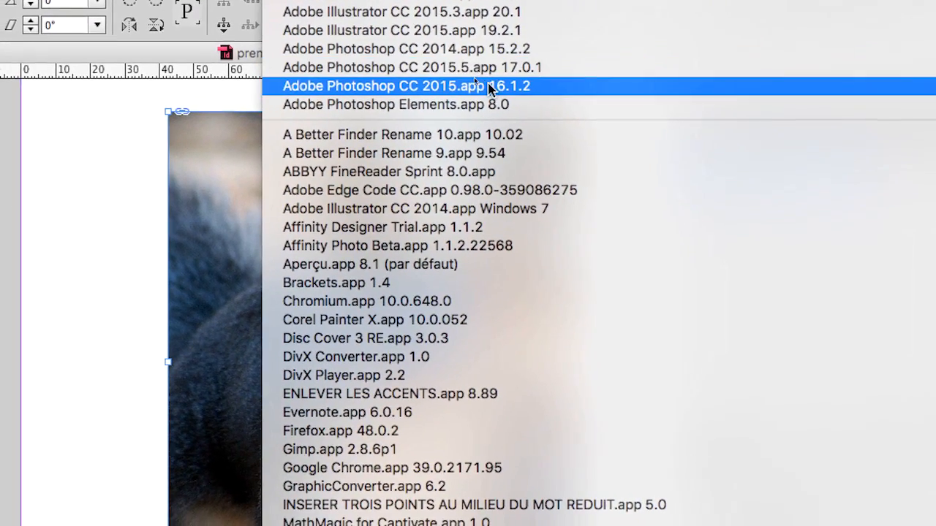
click(486, 85)
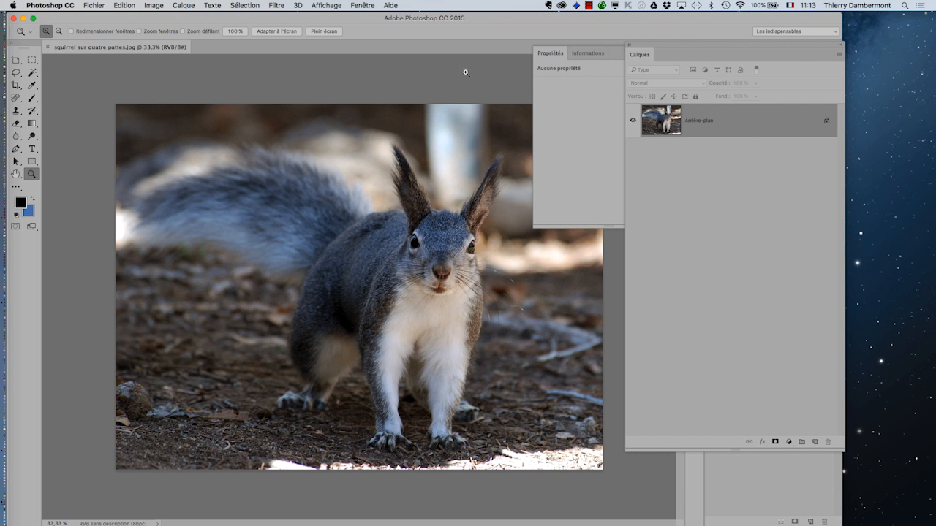
Check the interface languages offered in the Interface preferences, keep Français selected and cancel the preferences
click(364, 5)
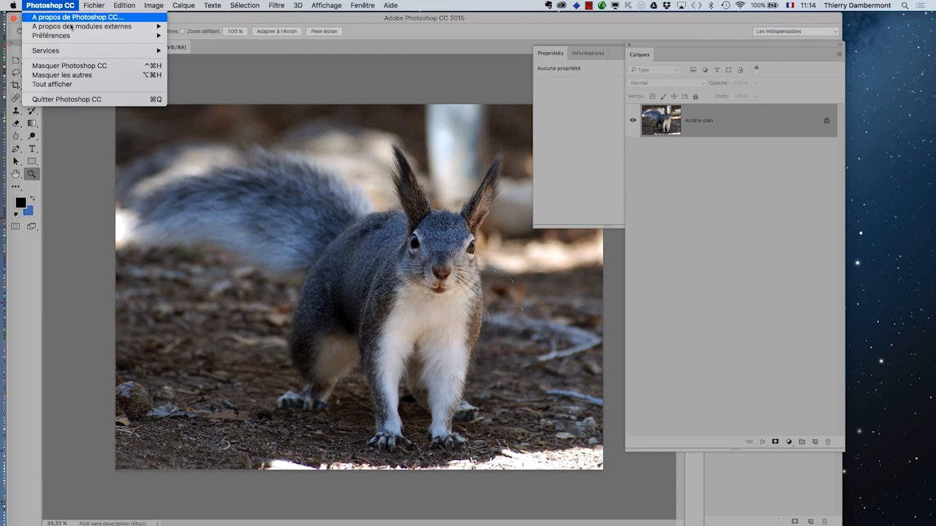
mouse_move(89, 36)
click(207, 51)
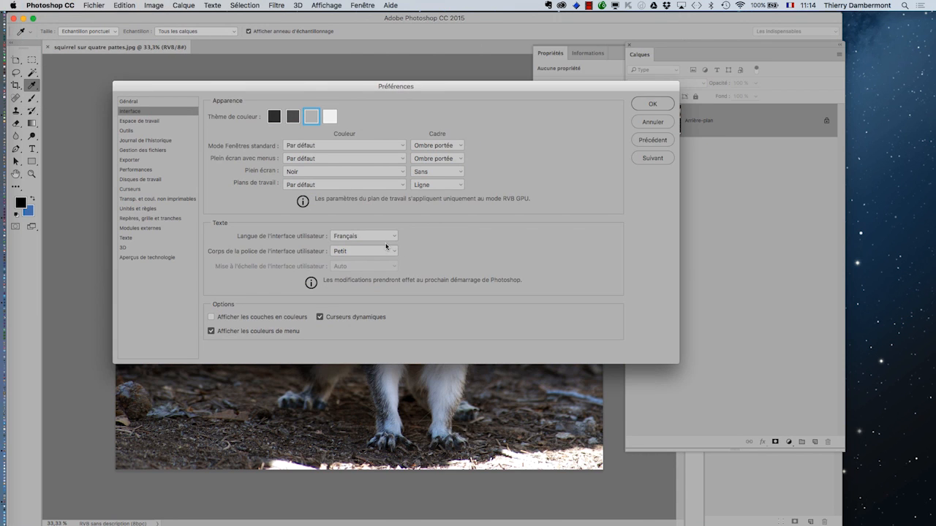
click(380, 237)
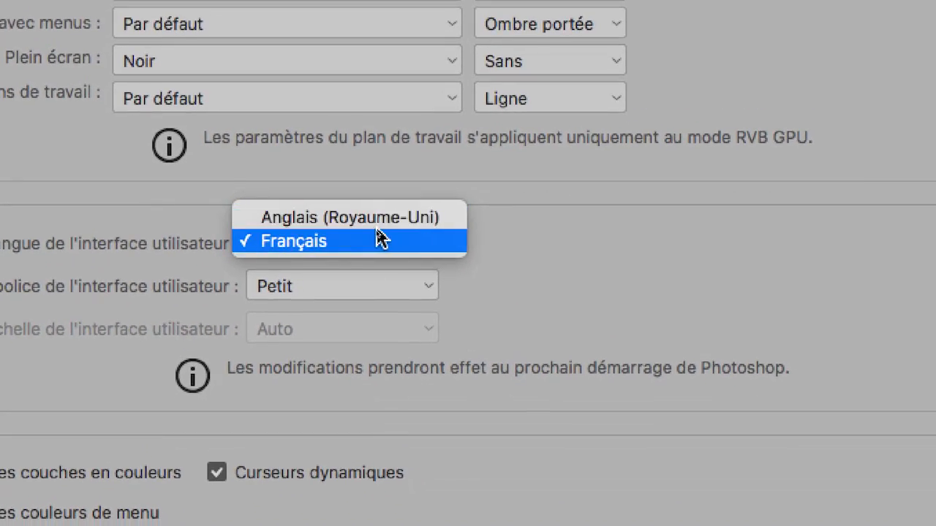
click(443, 241)
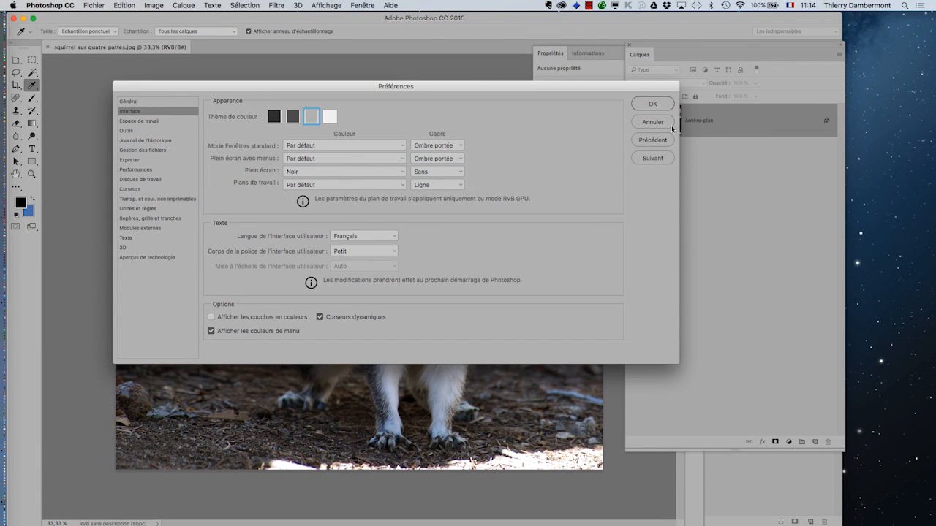
click(667, 127)
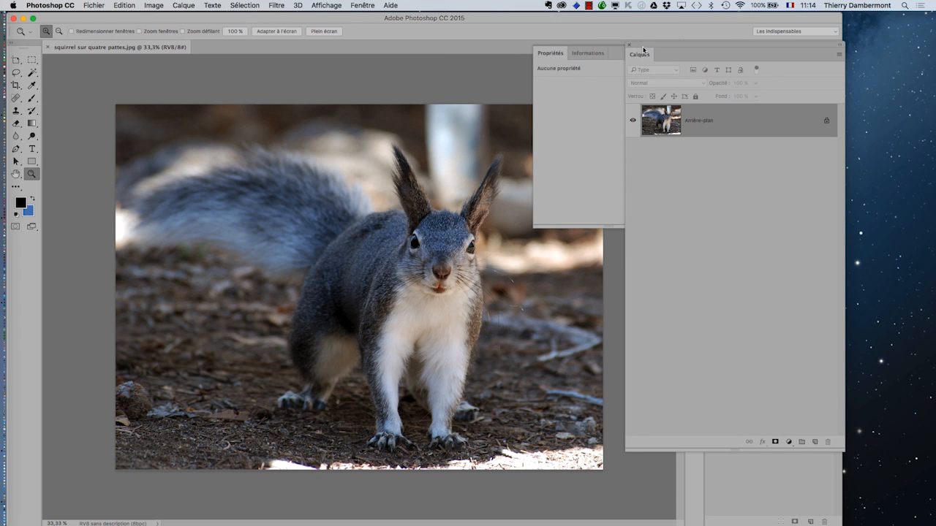
Remove the floating Layers panel (Calques) from the workspace and turn off the application frame
drag(657, 45, 660, 89)
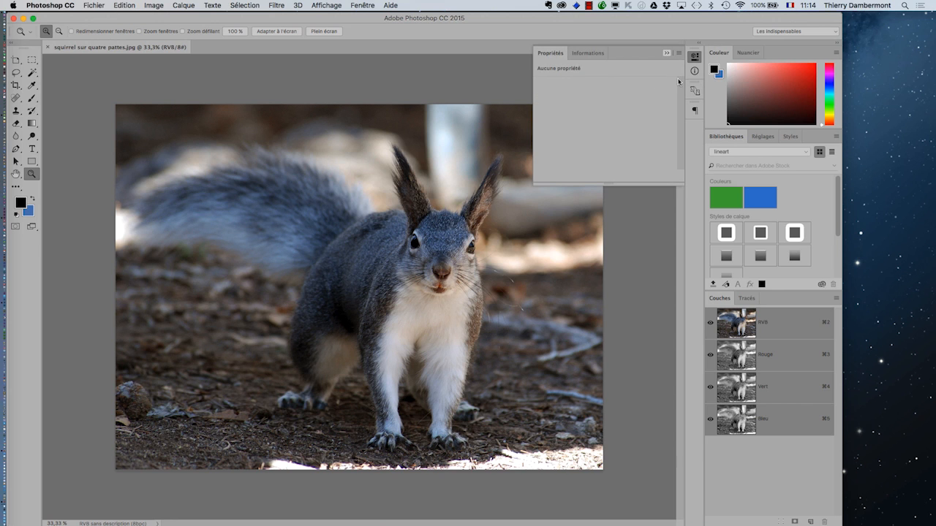
click(363, 5)
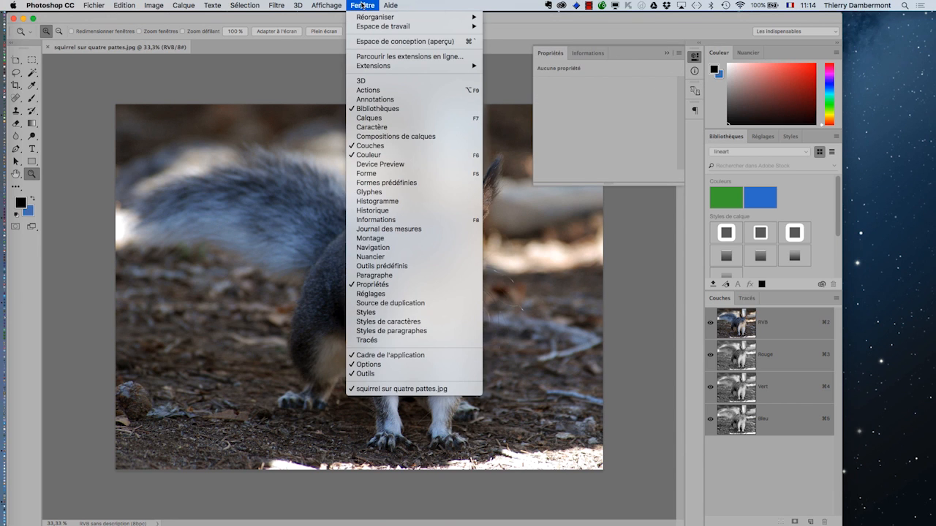
click(418, 356)
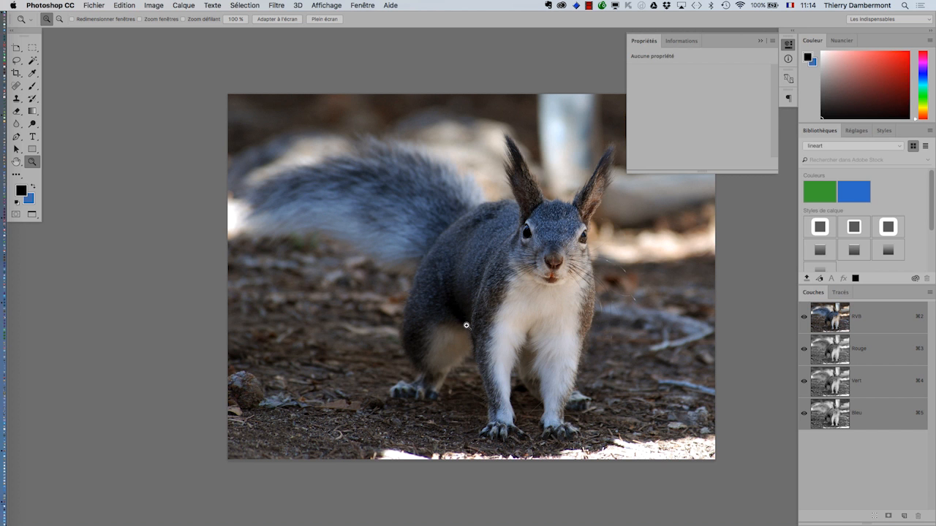
Pan the squirrel image around the full-screen grey workspace, and zoom it in and out
drag(475, 339, 400, 300)
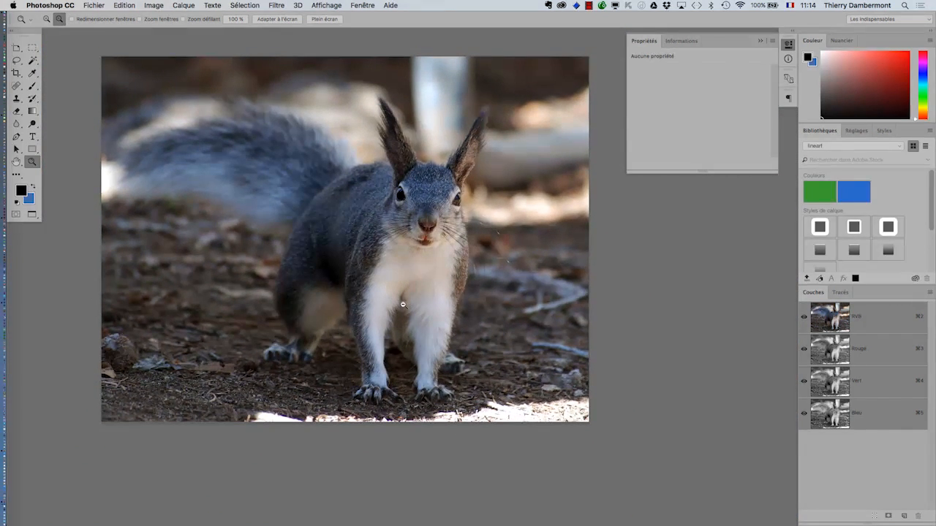
alt+click(402, 305)
scroll(403, 307, down, 2)
scroll(403, 307, up, 10)
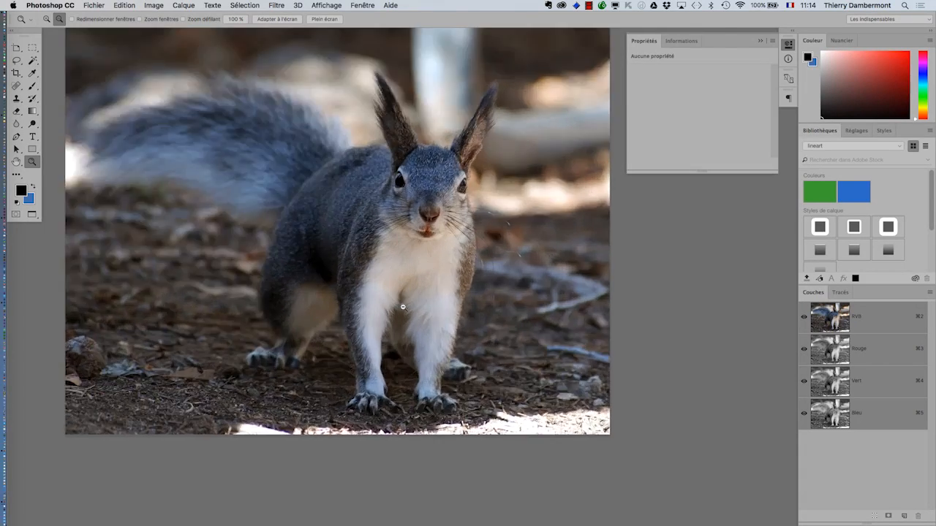
scroll(403, 307, down, 5)
scroll(403, 307, down, 5)
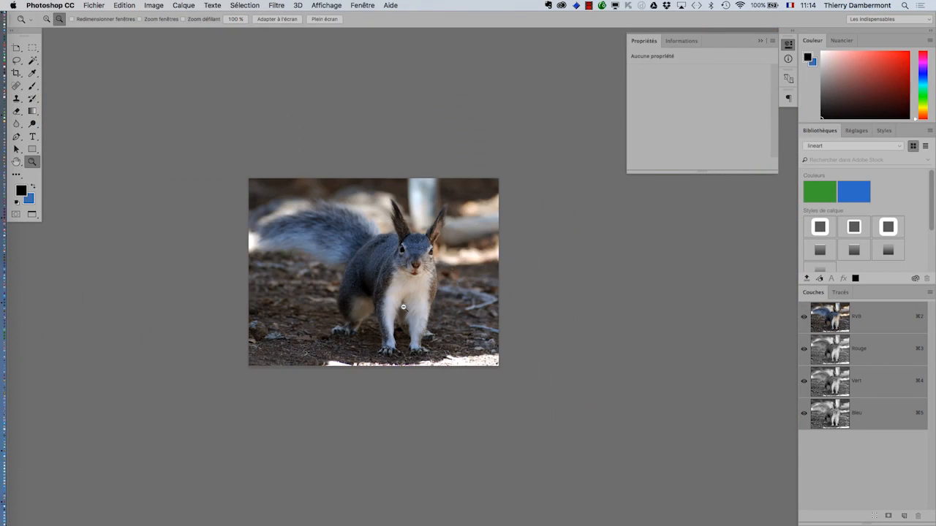
scroll(403, 307, up, 2)
scroll(403, 307, up, 1)
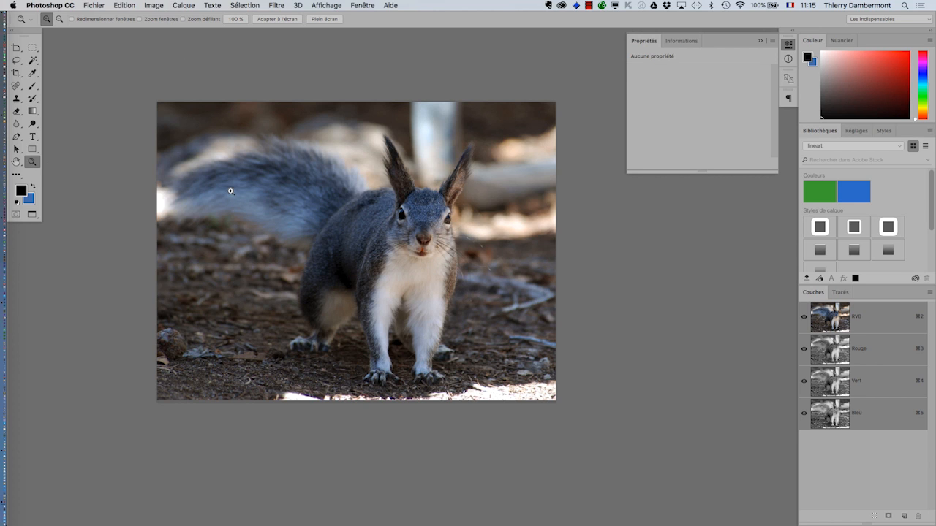
Open the Curves (Courbes) adjustment for the squirrel image and move its dialog clear of the photo
click(155, 5)
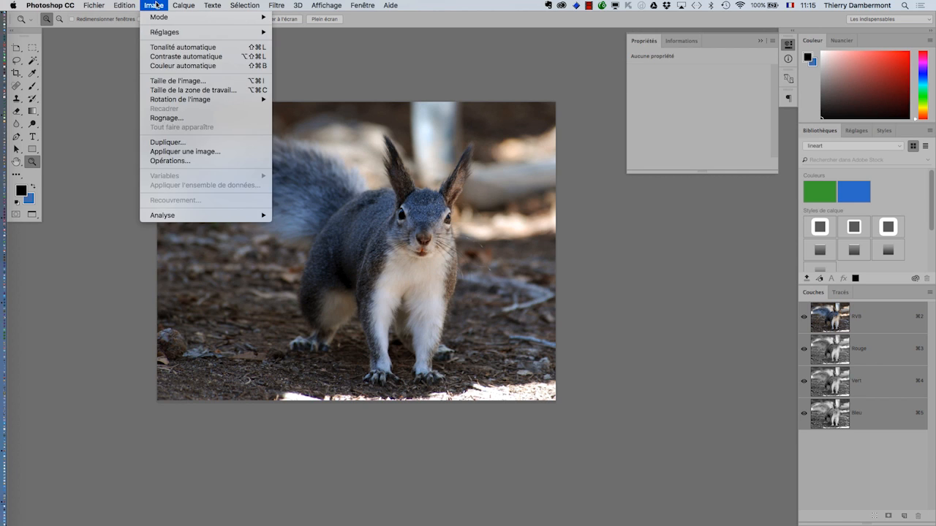
mouse_move(170, 35)
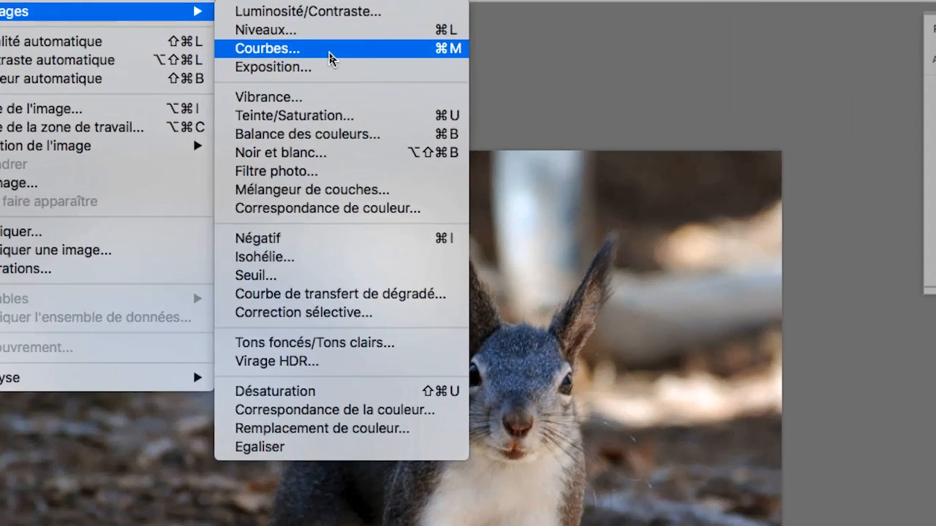
click(329, 58)
key(alt)
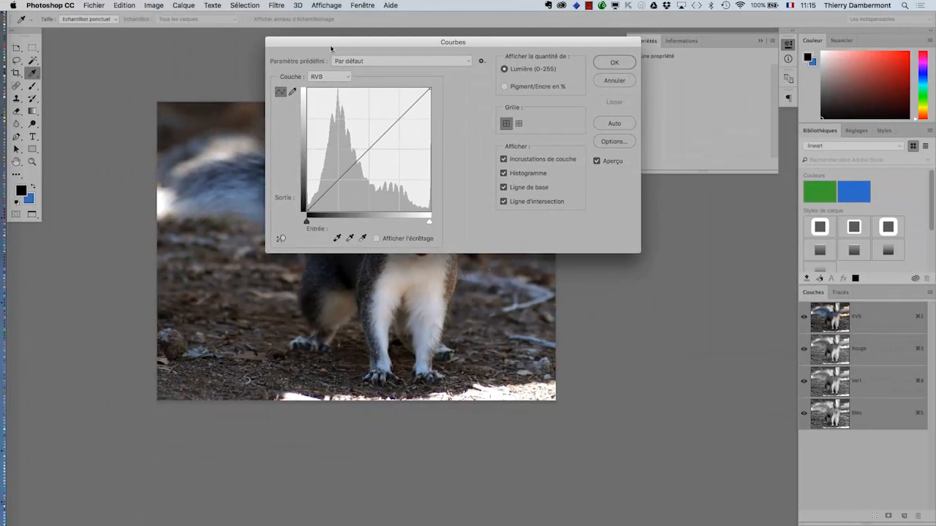
drag(329, 44, 656, 57)
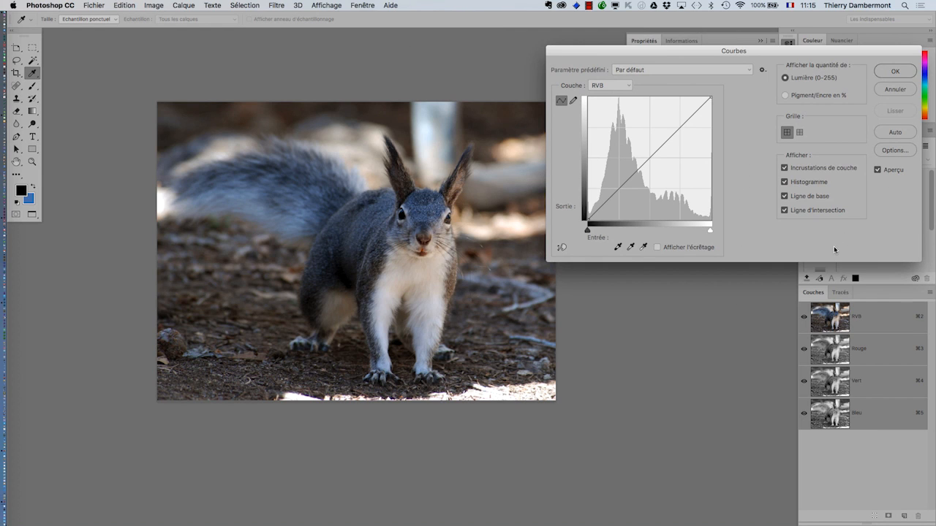
Set the grey point of the curves by sampling the image beside the squirrel's chest
click(630, 247)
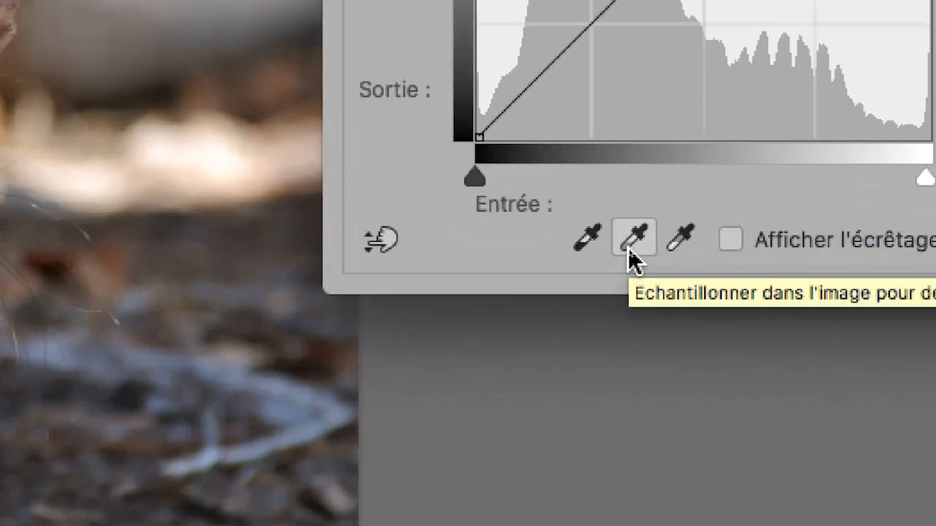
click(630, 247)
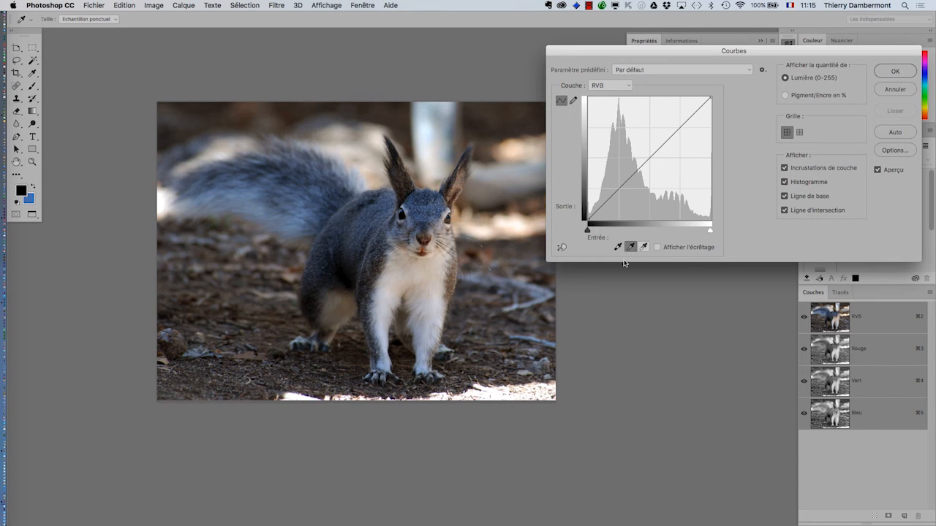
click(447, 284)
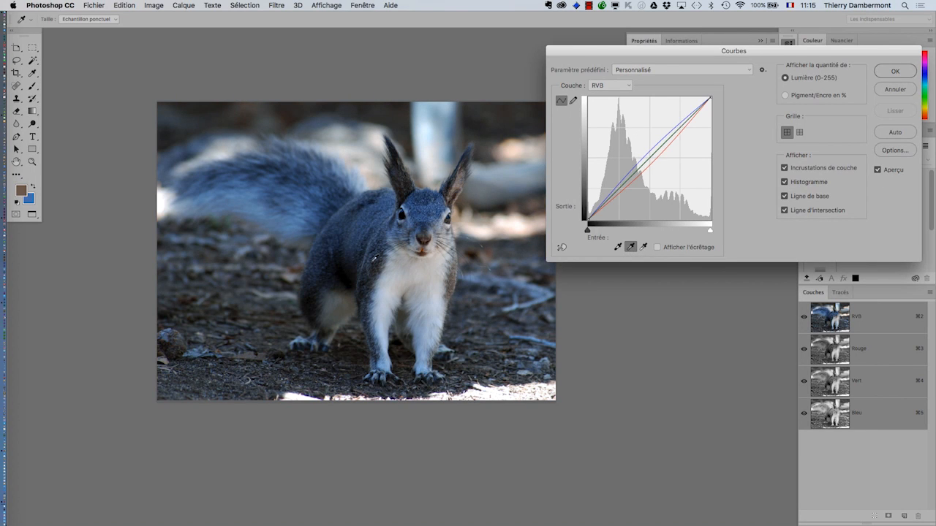
Try different grey points for the curves by sampling the squirrel's flank, hind leg, the ground, the background, an ear and the tail
click(322, 249)
click(325, 265)
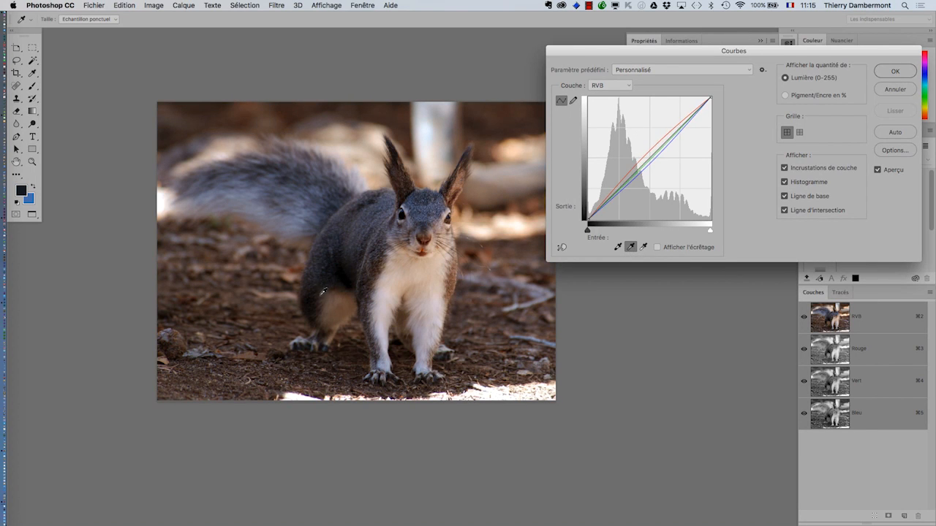
click(323, 292)
click(342, 314)
click(476, 315)
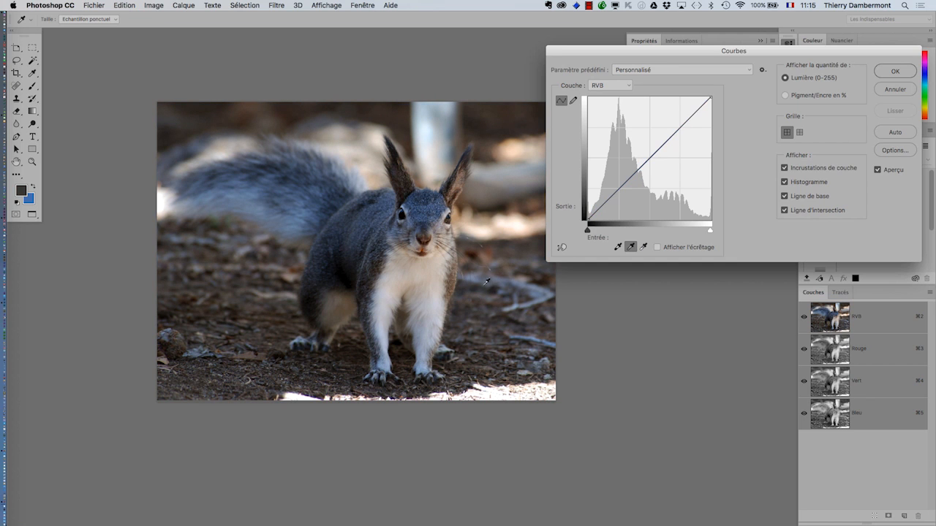
click(485, 256)
click(489, 211)
click(399, 157)
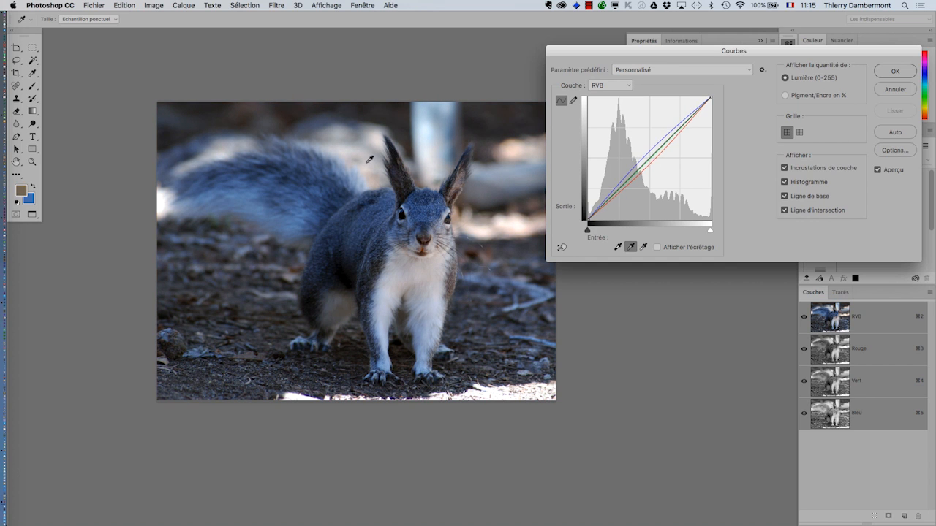
click(333, 173)
click(290, 226)
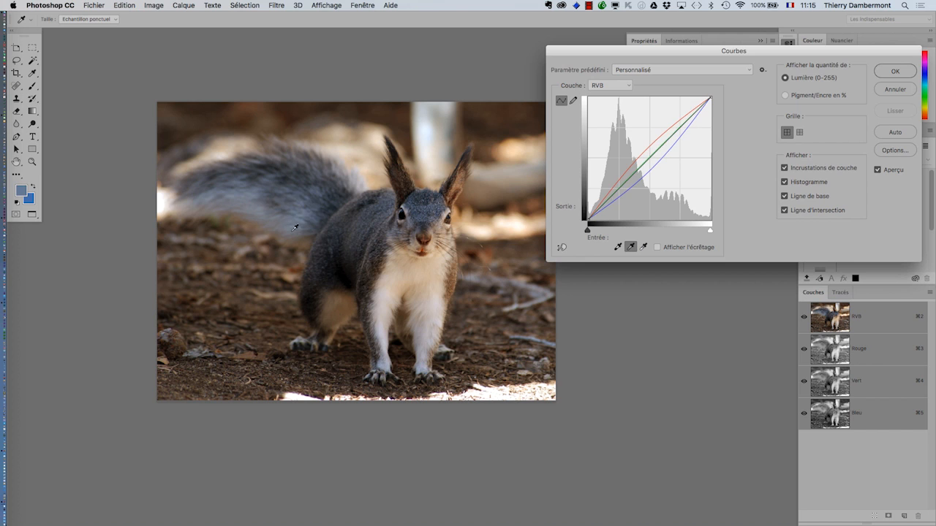
Try further grey points on the squirrel's white chest, legs, the surrounding ground and the brown fur along its side
click(395, 277)
click(443, 314)
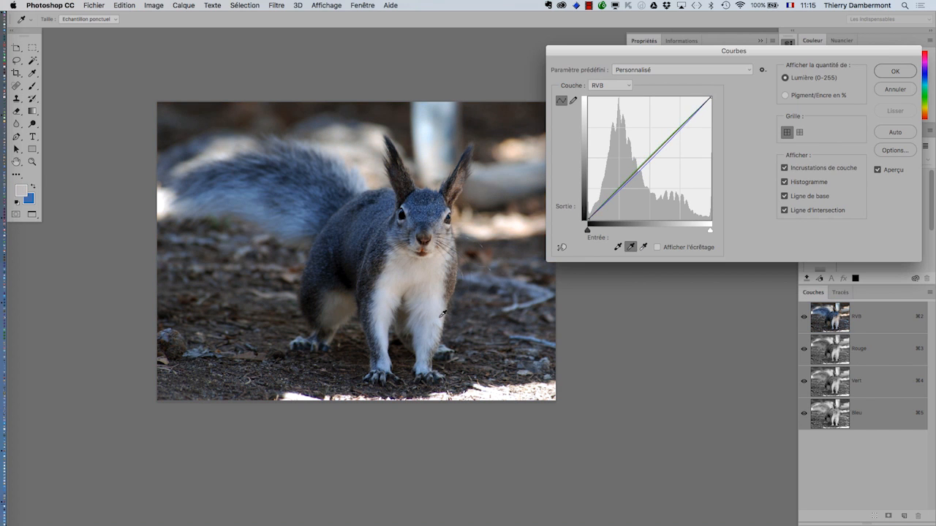
click(471, 344)
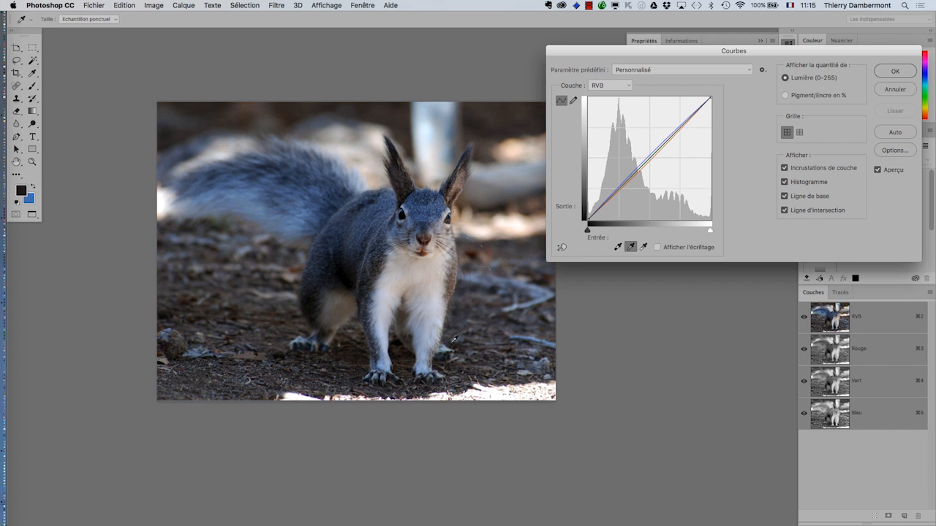
click(228, 369)
click(236, 307)
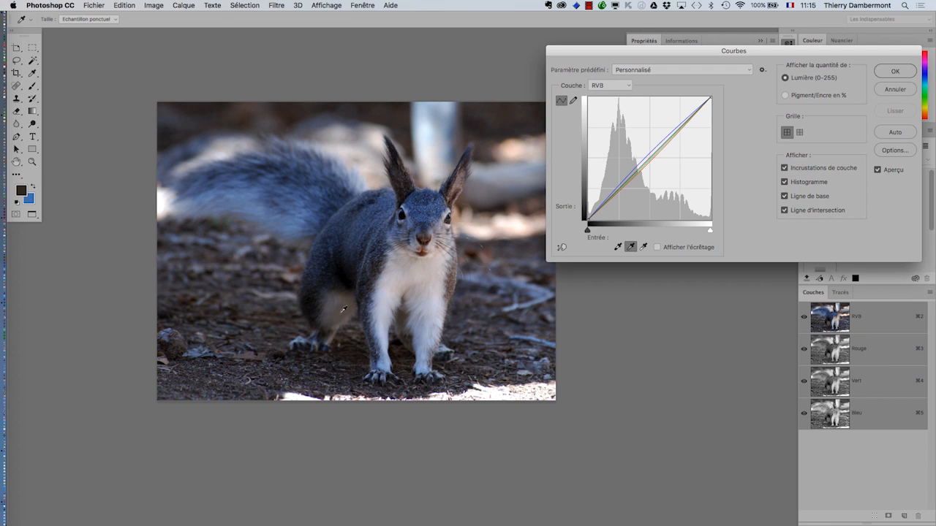
click(340, 317)
click(430, 289)
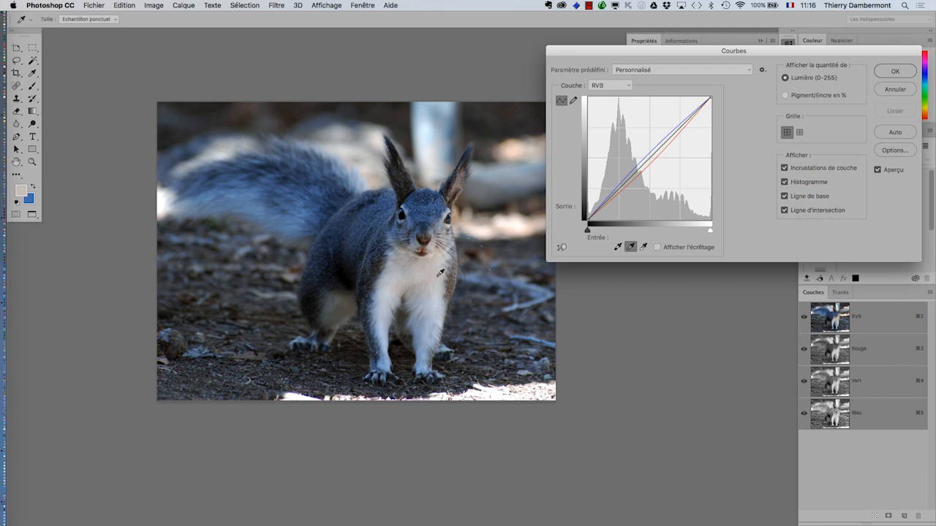
click(436, 271)
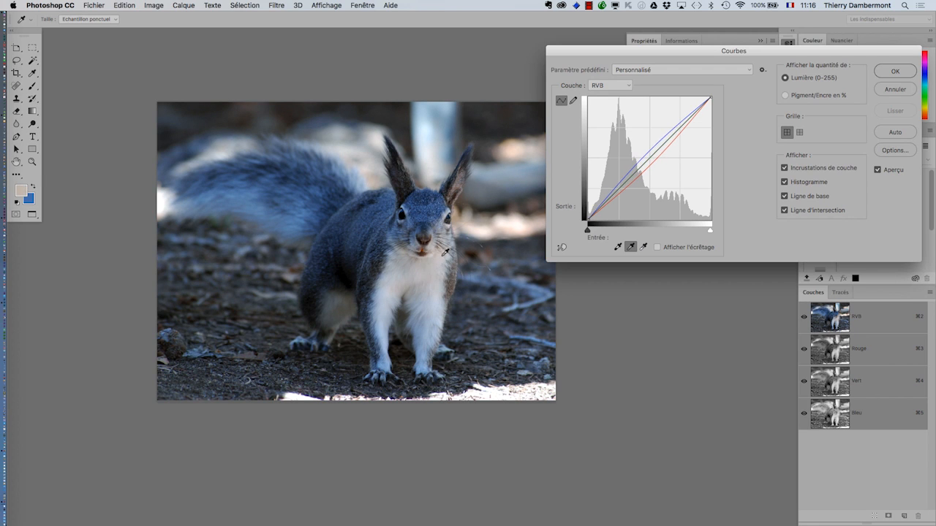
click(454, 270)
click(450, 289)
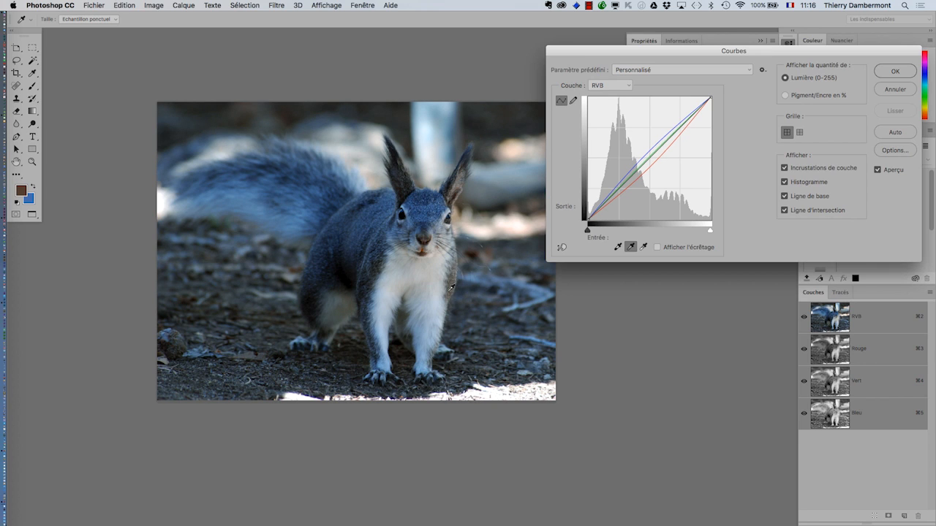
Sample the grey point on the ground and the squirrel's flank, settling on the bluish fur of its head
click(210, 285)
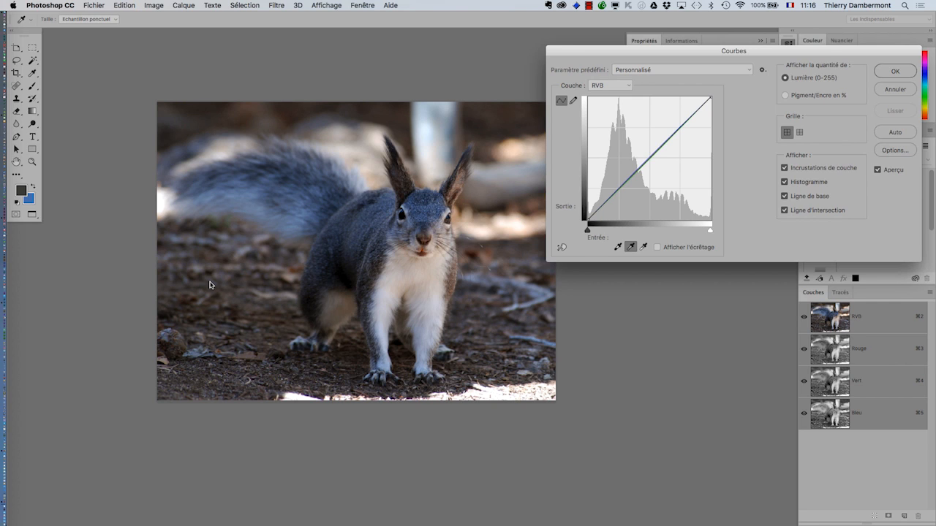
click(337, 265)
click(417, 206)
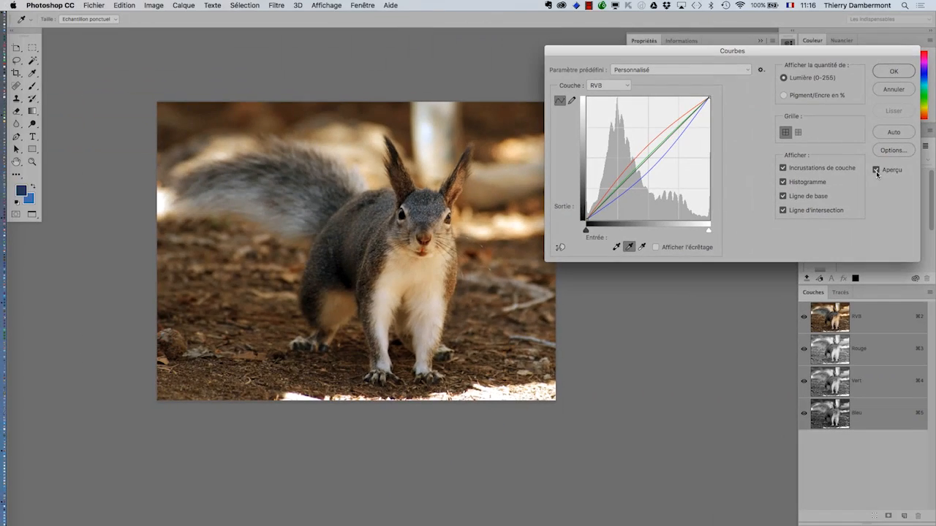
Compare the photo with and without the curves correction using the preview (Aperçu), and apply the adjustment
click(877, 171)
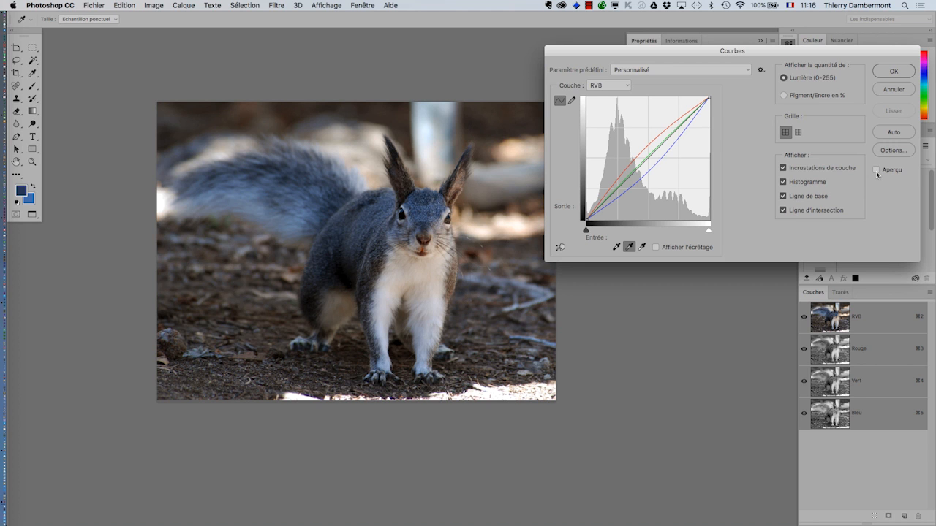
click(876, 170)
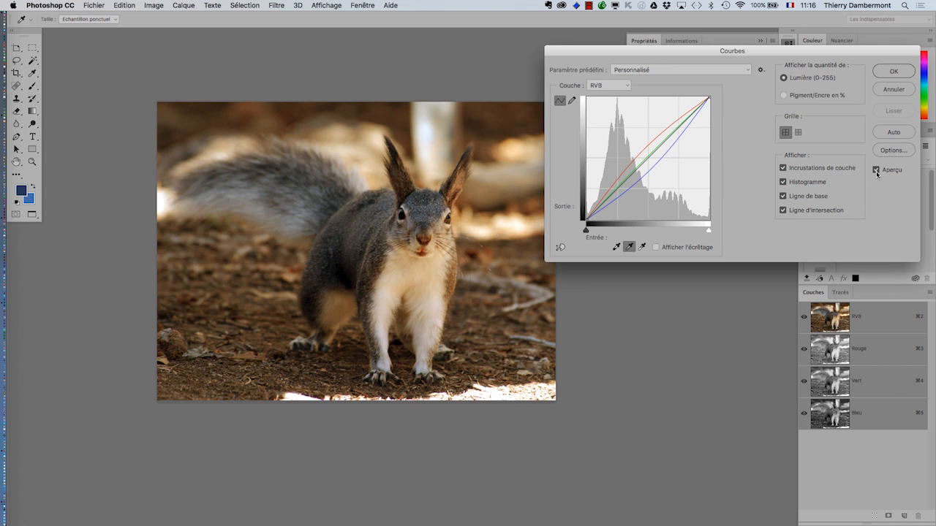
click(876, 170)
click(876, 170)
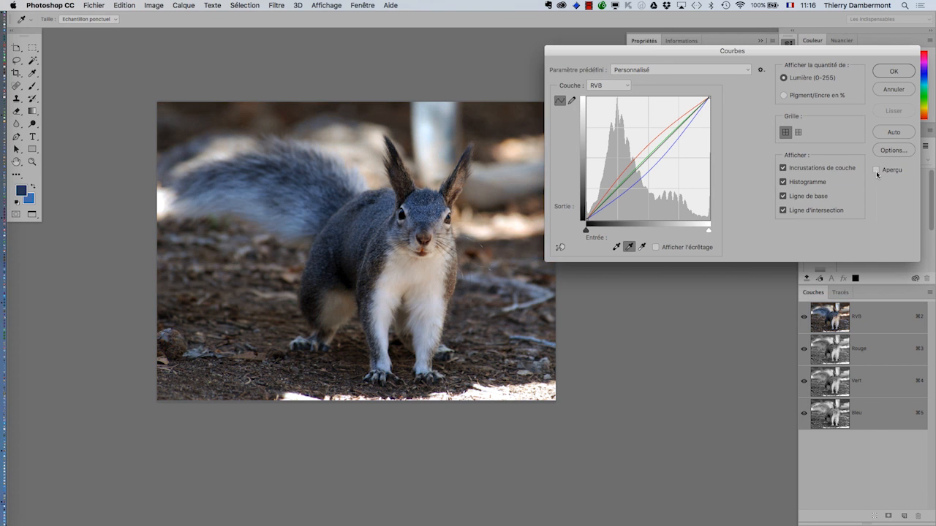
click(877, 170)
click(877, 171)
click(877, 171)
click(876, 170)
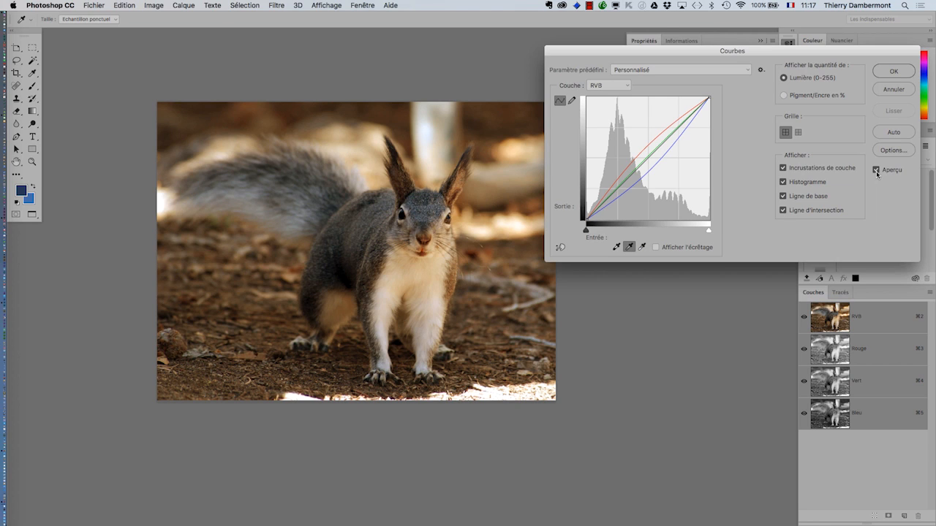
click(896, 71)
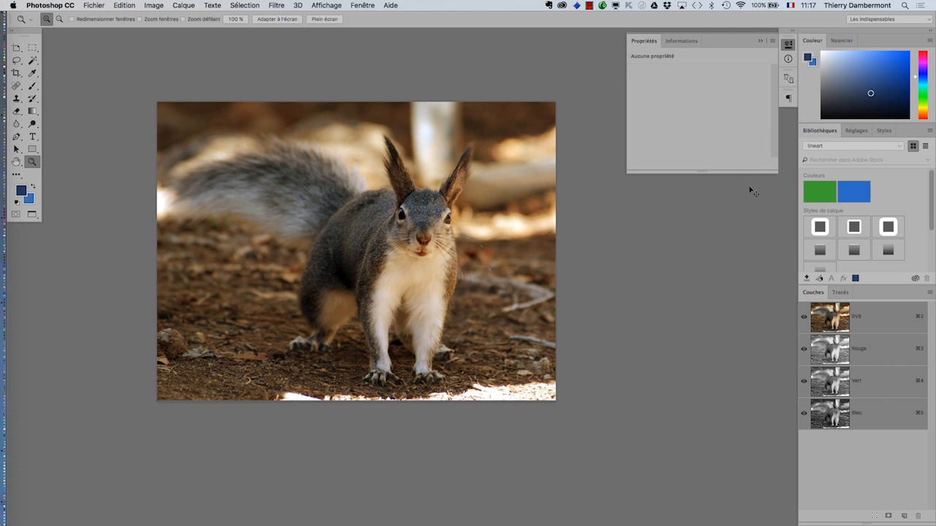
Switch to InDesign, move the Links panel (Liens) farther from the placed squirrel photo and examine its available link commands
key(super+Tab)
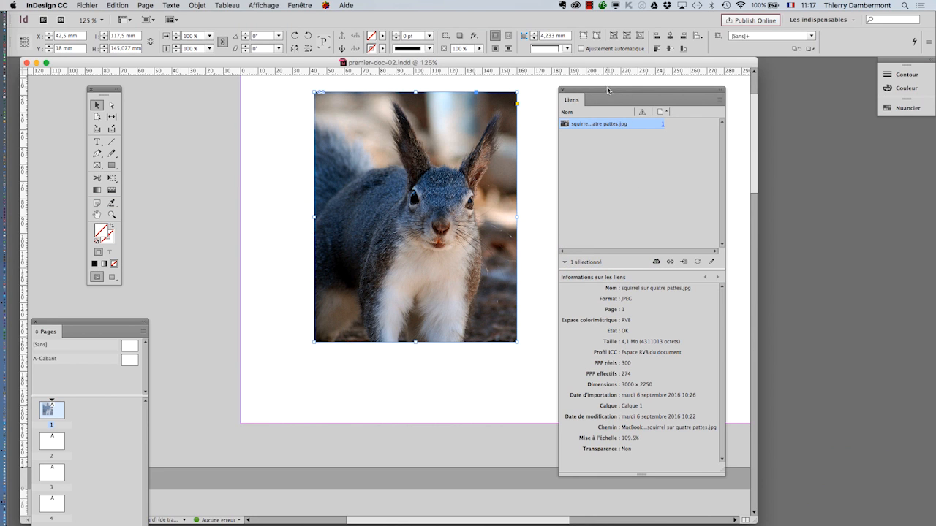
drag(611, 91, 666, 89)
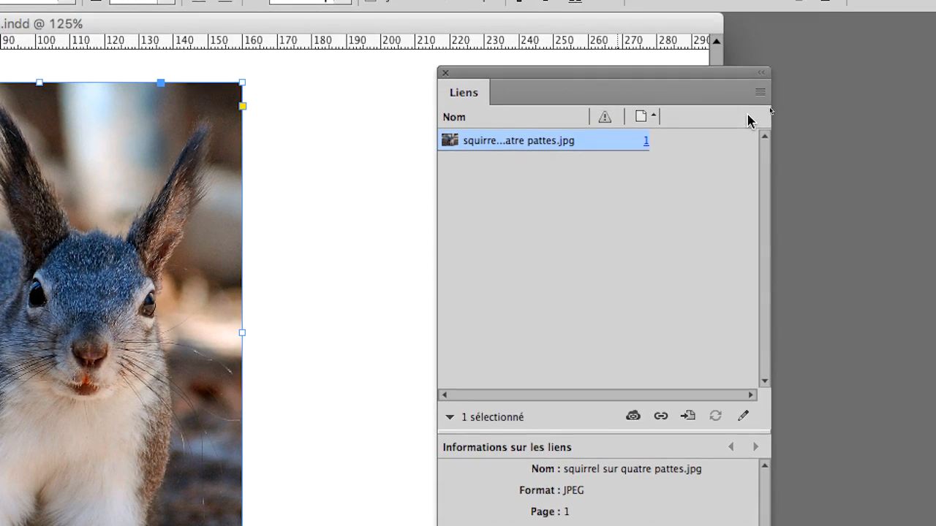
click(846, 64)
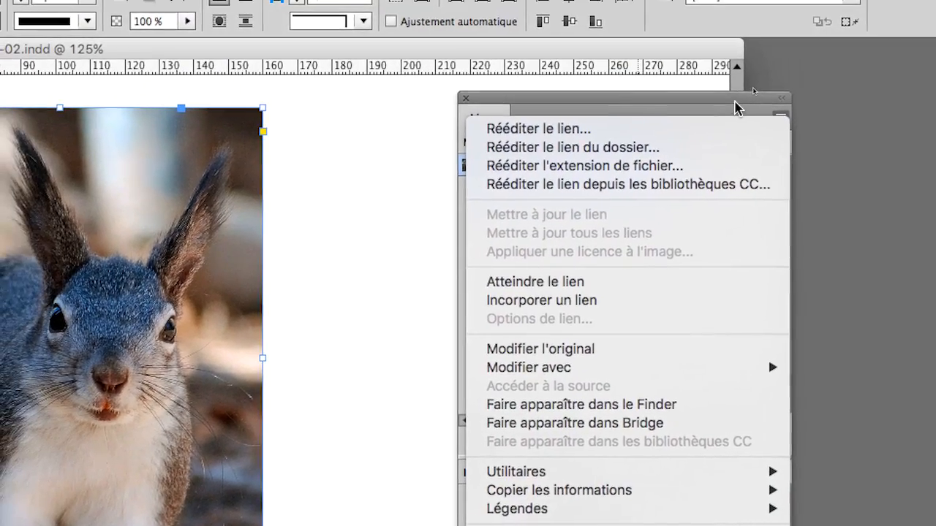
click(735, 102)
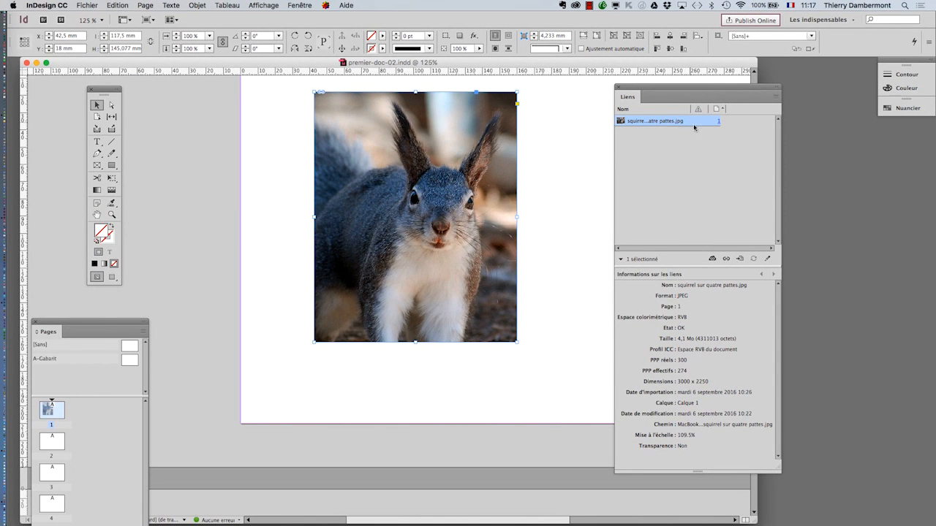
Switch back to Photoshop and bring up the file commands for the corrected squirrel photo
key(super+Tab)
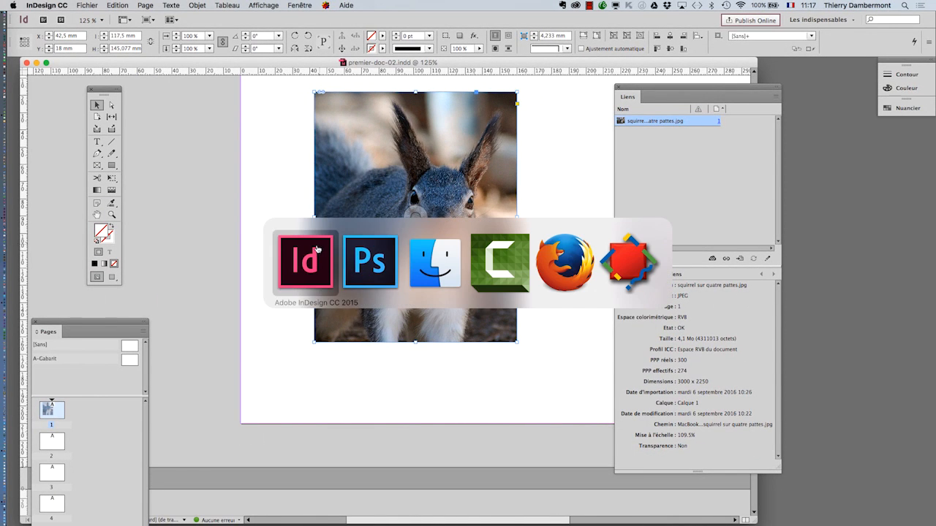
click(370, 263)
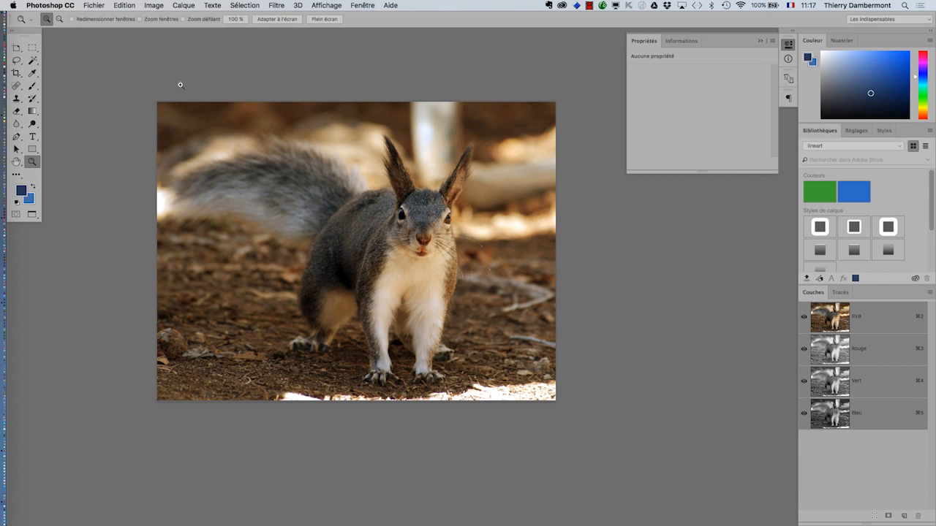
click(94, 5)
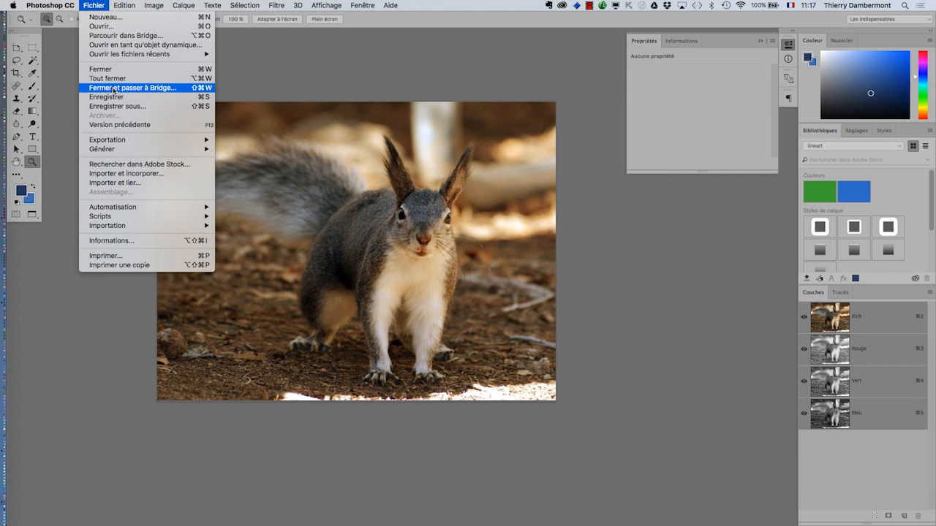